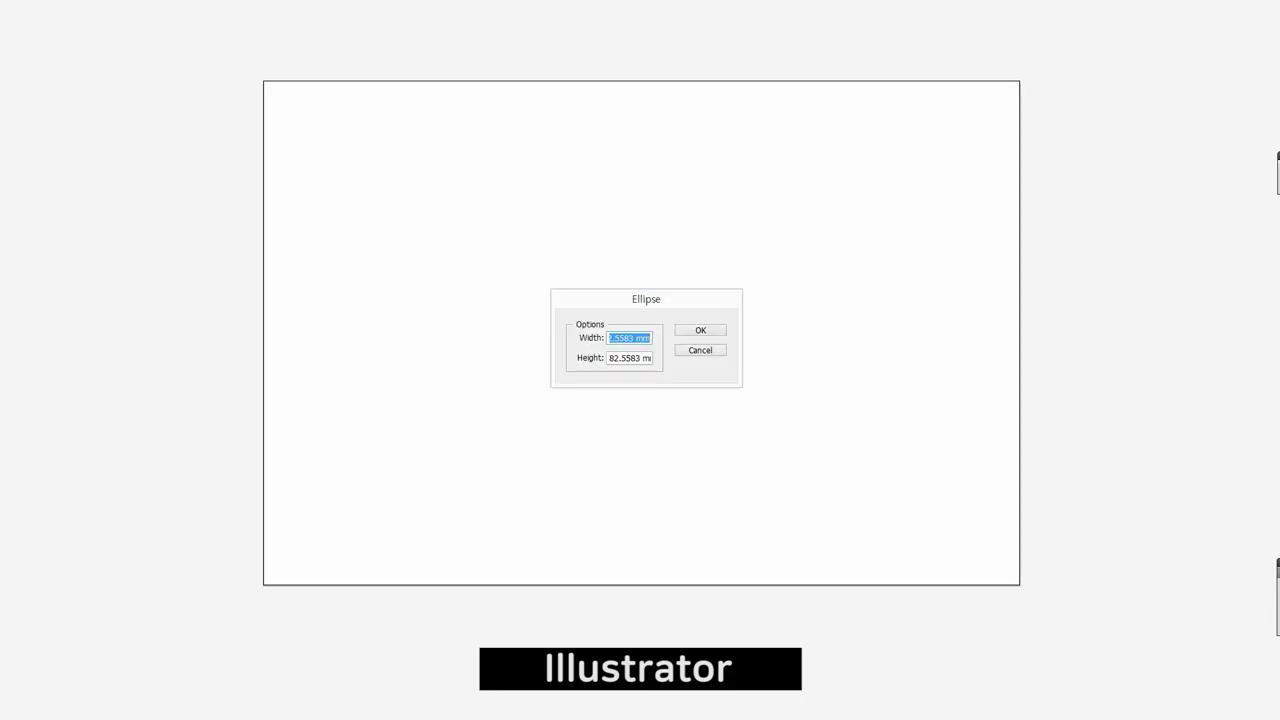
Step: Create 70 mm and 120 mm circles, then select all to outline their thick strokes
text(70)
key(Return)
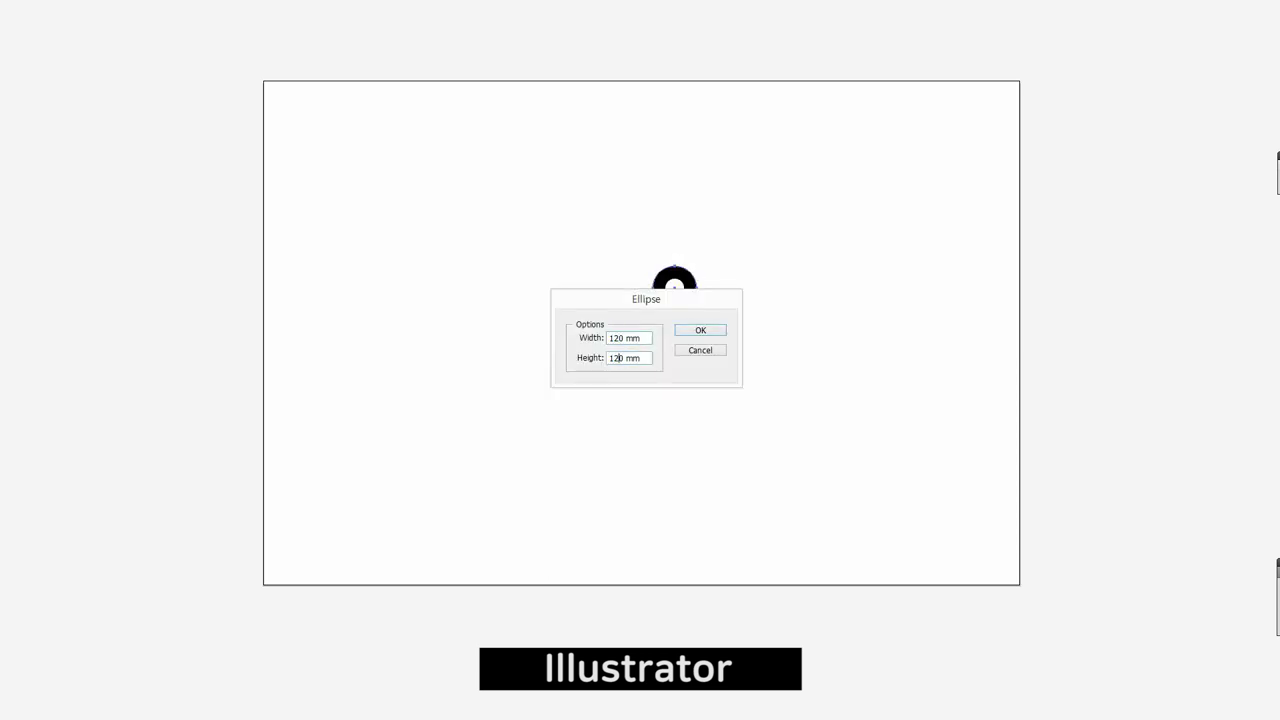
key(Return)
key(ctrl+a)
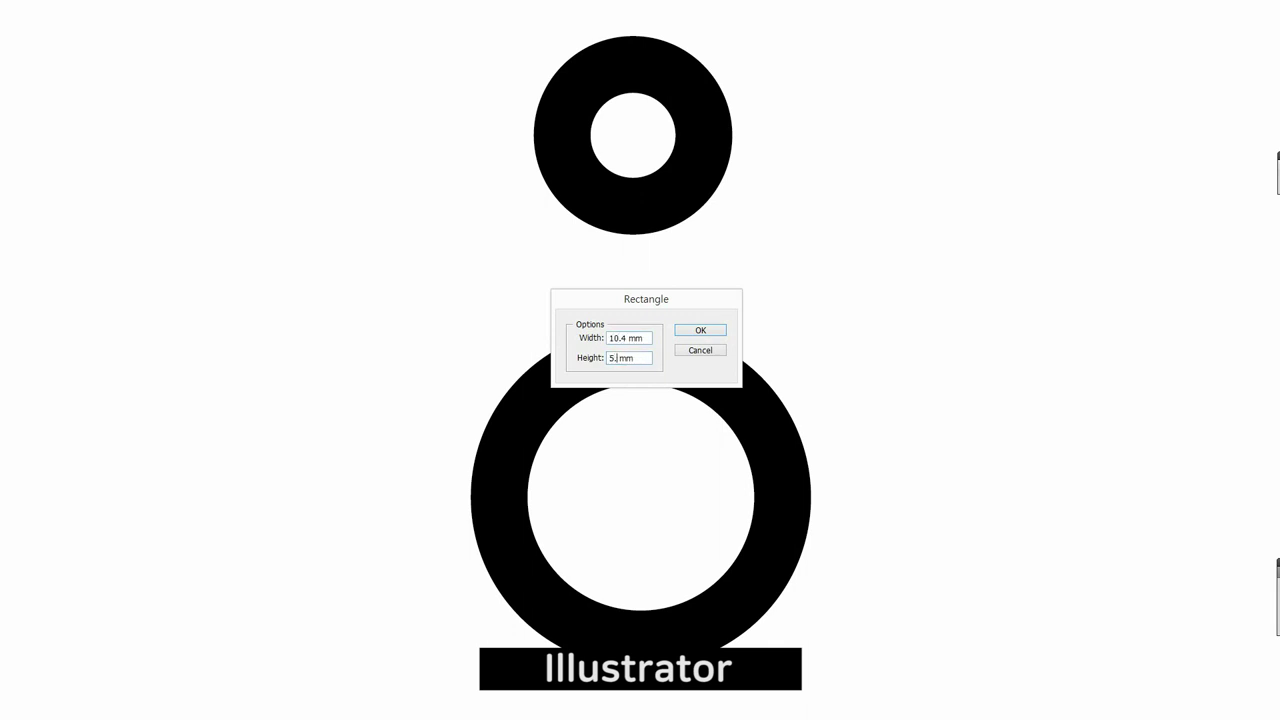
Step: Size the slot rectangle to 10.4 × 5.2 mm and move the large ring lower
text(2)
key(Return)
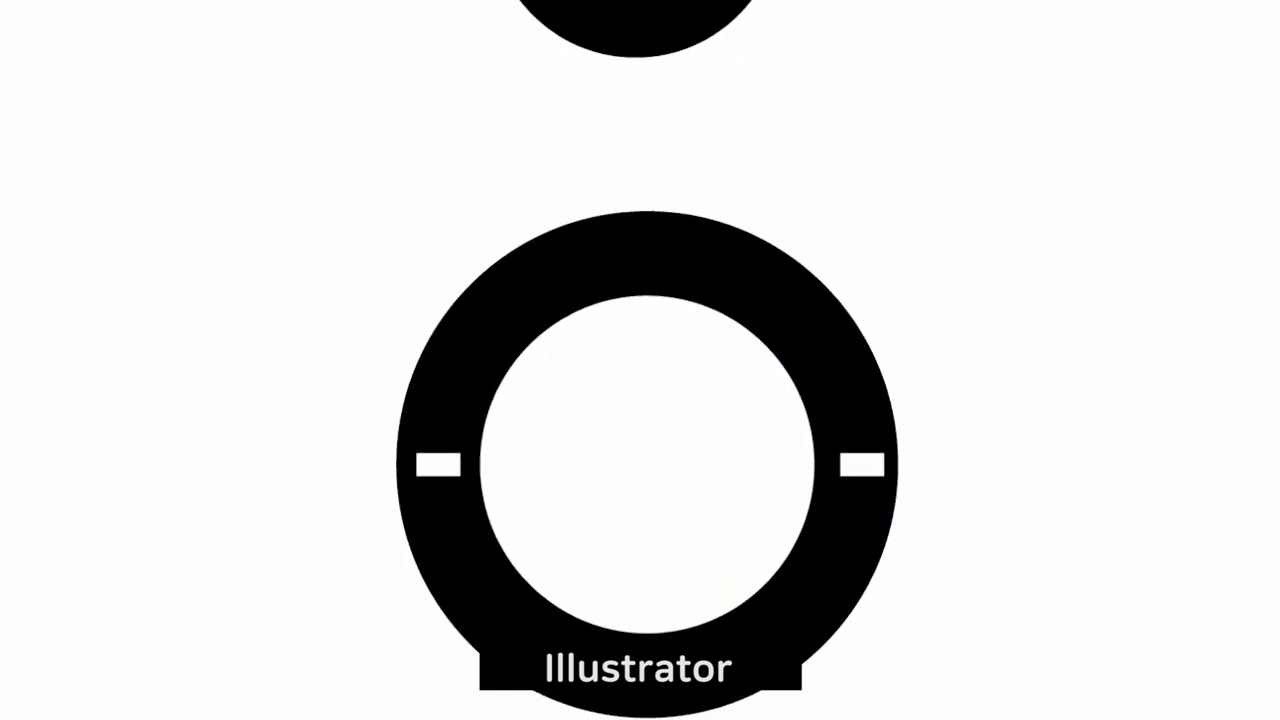
drag(506, 340, 506, 423)
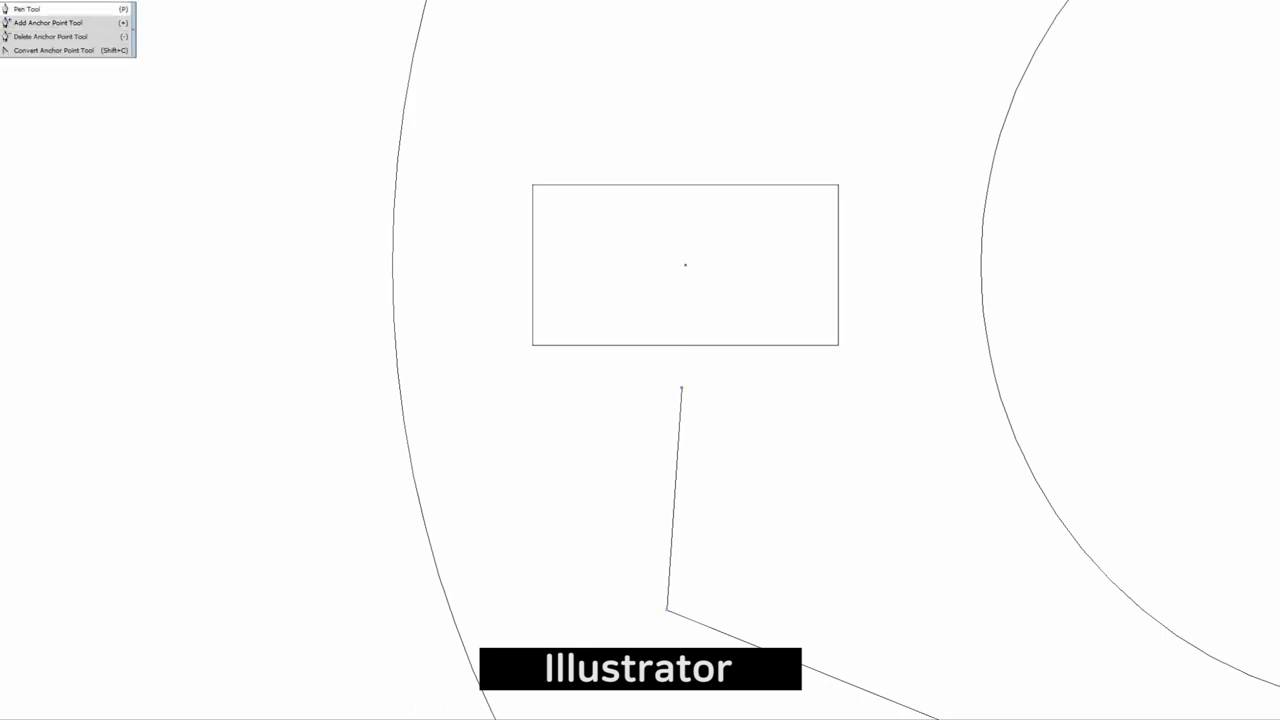
Step: Add an anchor point to the ring outline and create a 50 mm circle
click(684, 266)
key(Return)
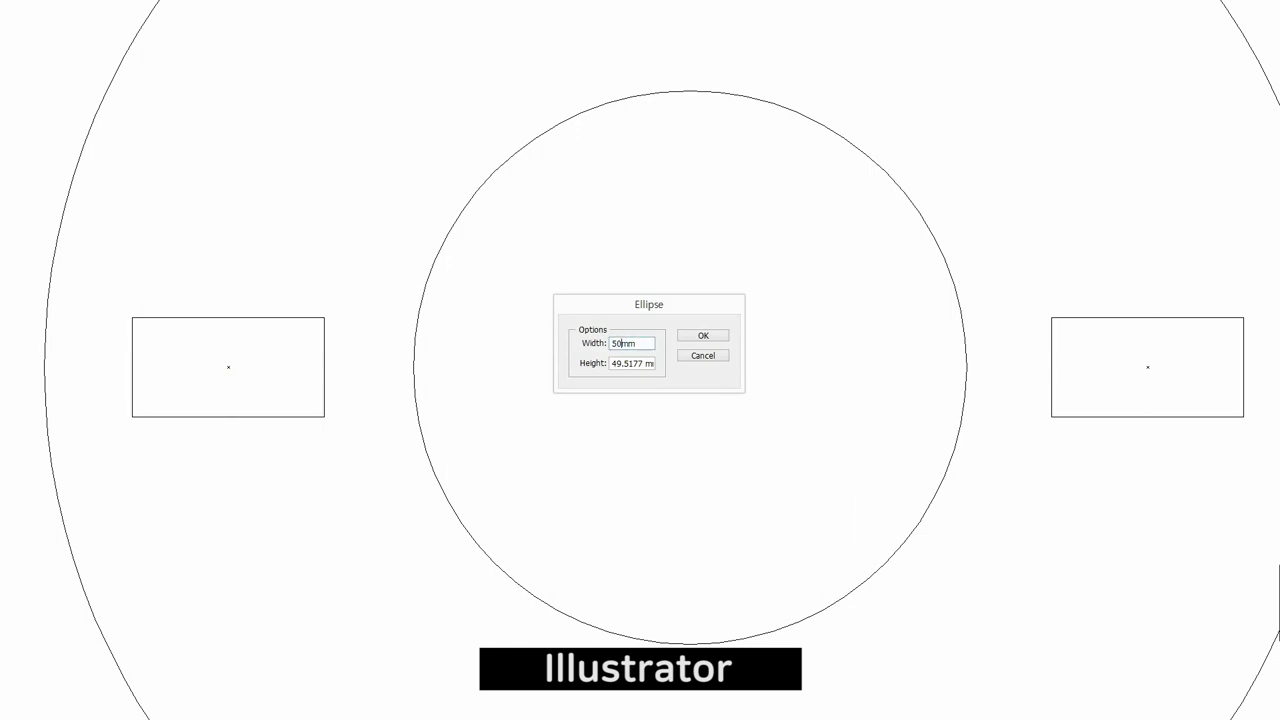
key(Return)
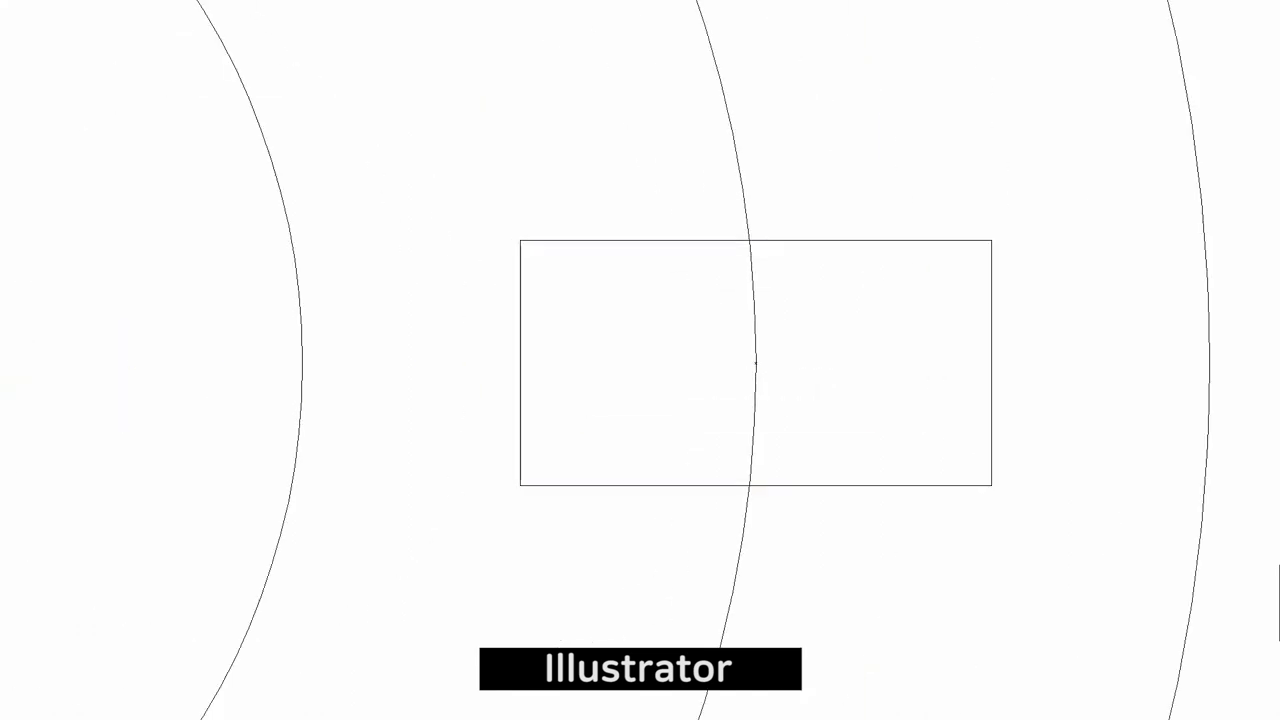
Step: Place small 2.2 mm relief circles at the slot corners
click(756, 364)
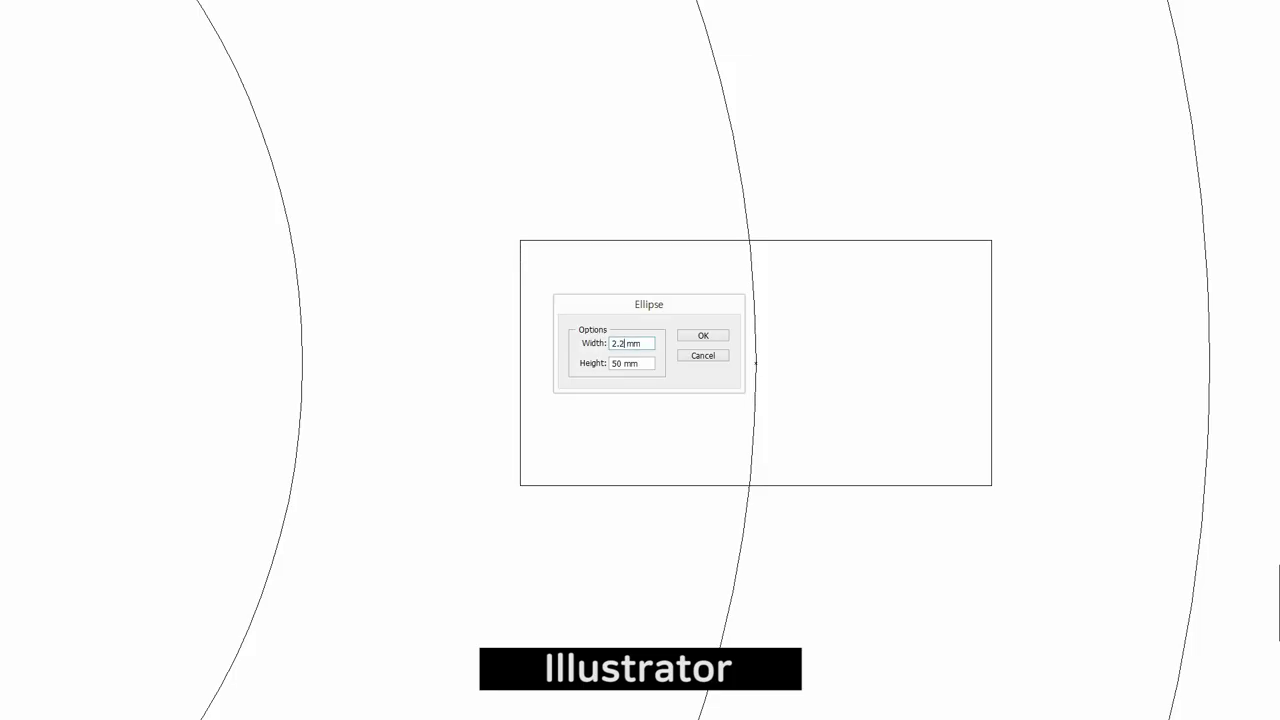
key(Return)
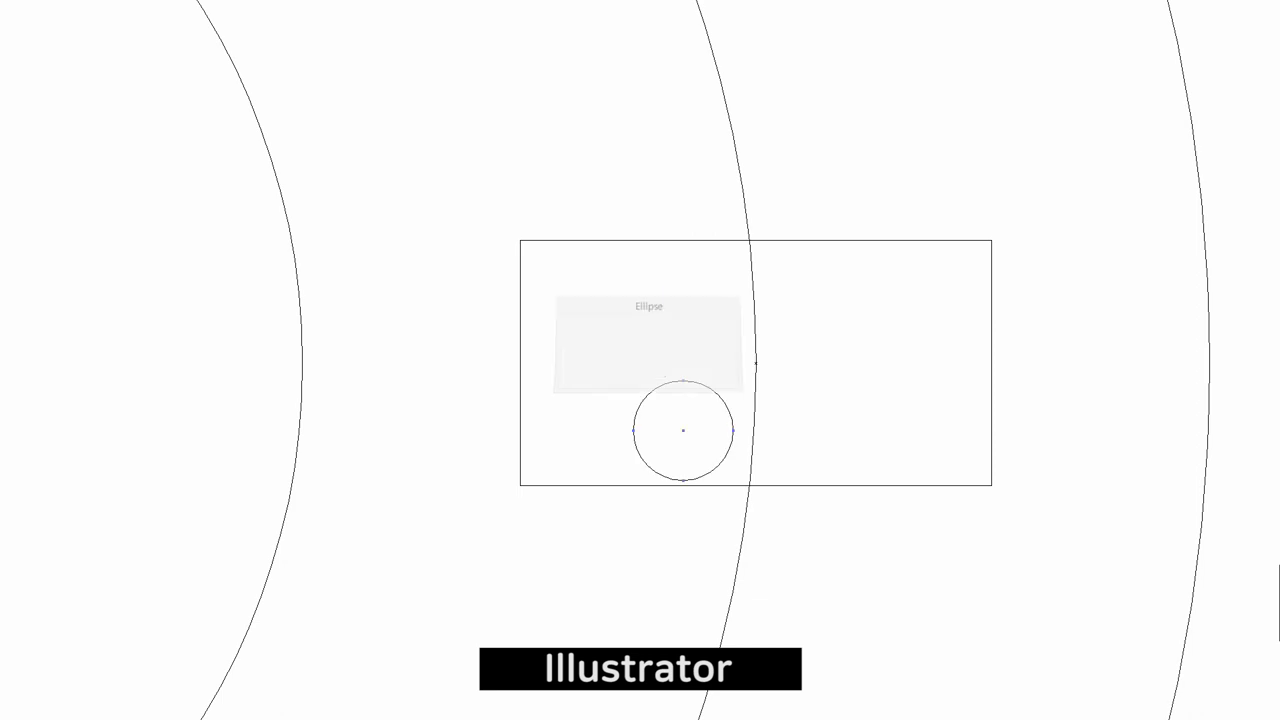
mouse_move(683, 431)
mouse_down()
mouse_move(520, 240)
mouse_move(520, 487)
mouse_up()
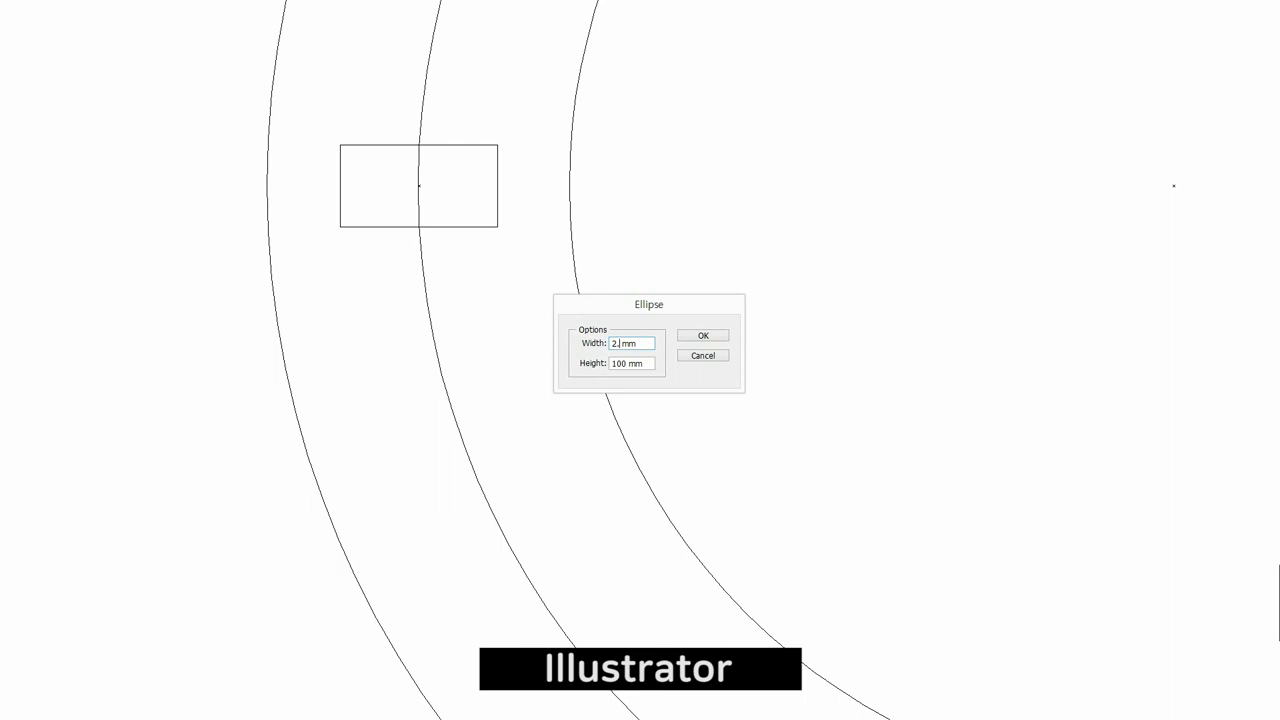
key(Return)
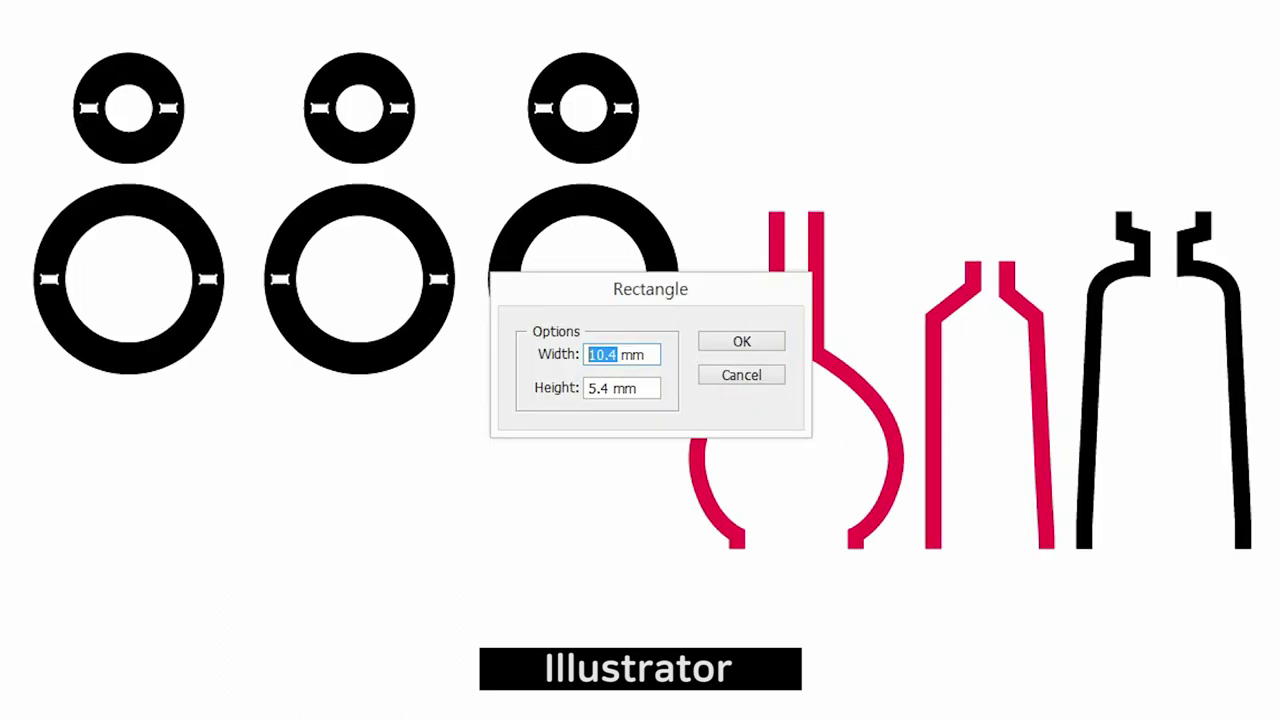
Step: Create the 400 mm square stock outline and move the leftmost ring pair onto the black arm
key(Tab)
key(Return)
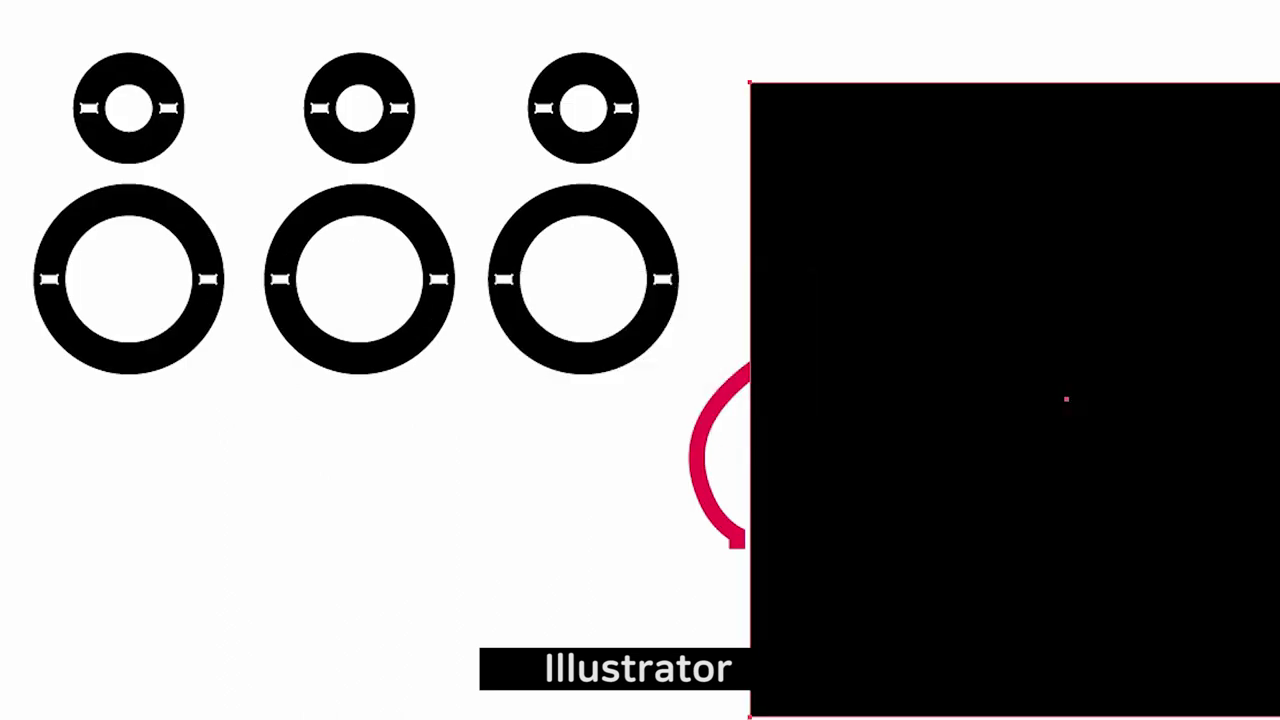
drag(290, 315, 1128, 545)
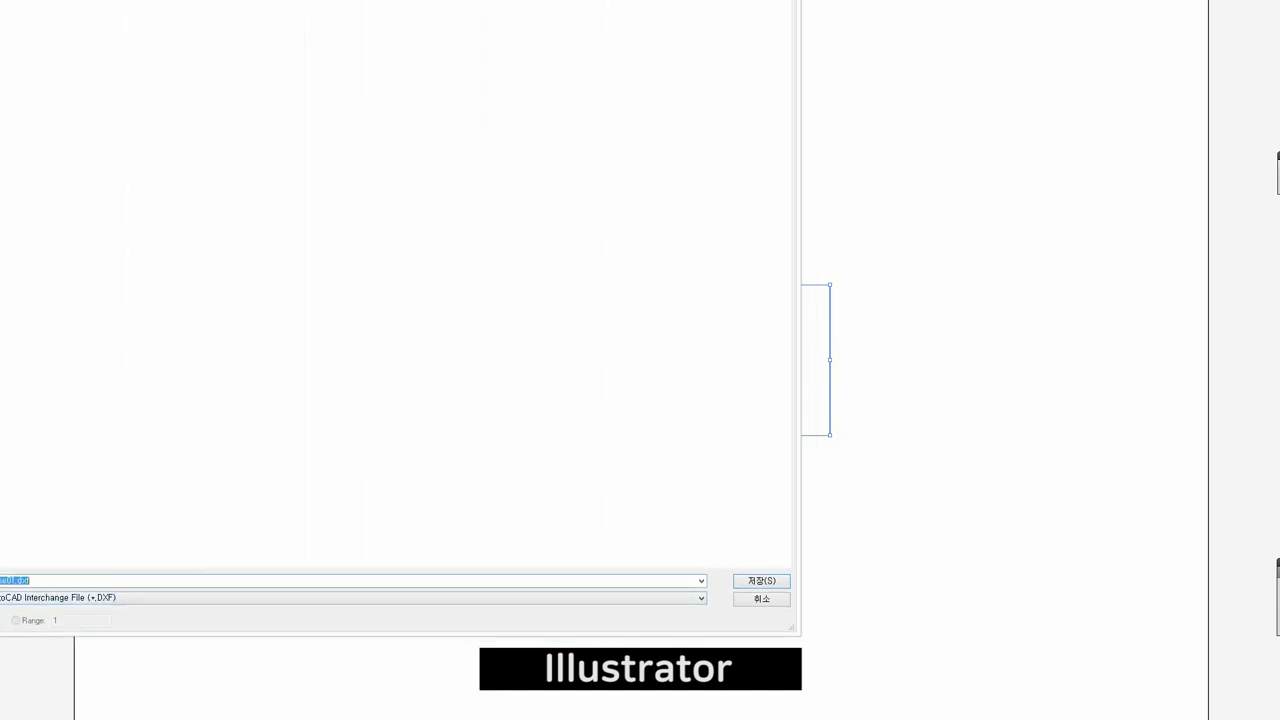
Step: Accept the DXF/DWG options to finish exporting the DXF file
key(Return)
key(Return)
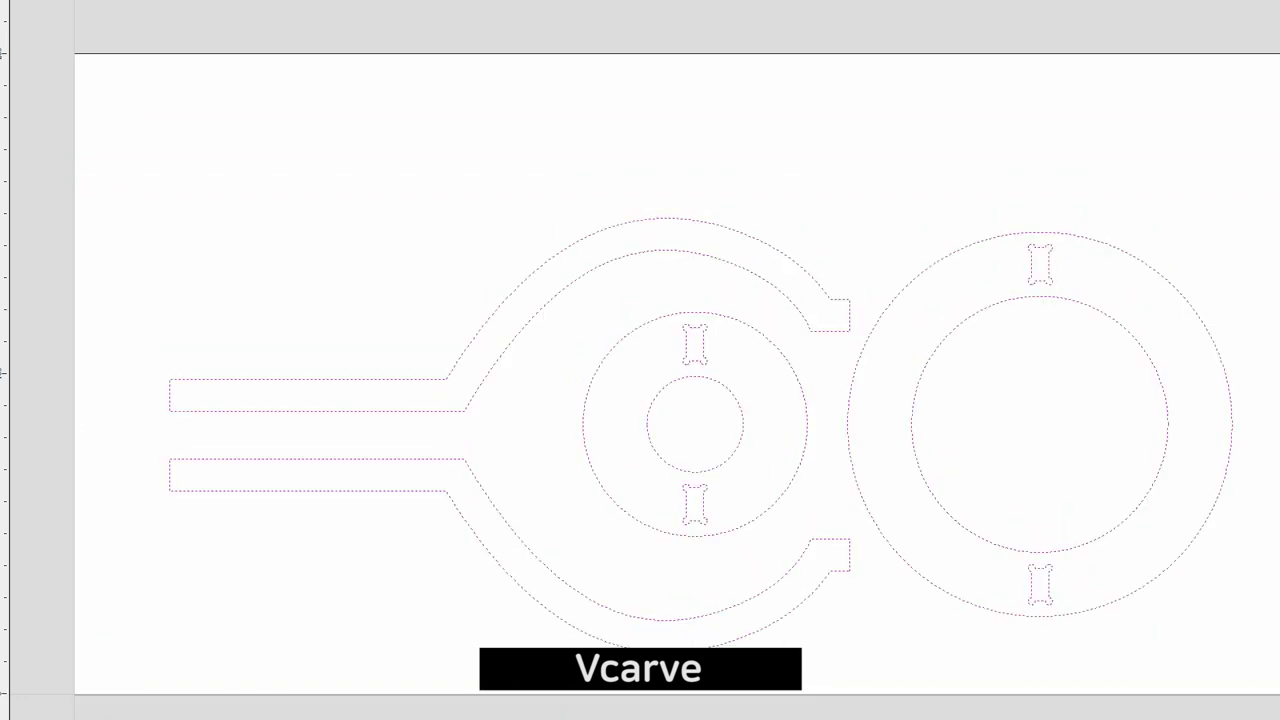
Step: Pick the 2 mm end mill, preview all toolpaths, and save them as 'vase01'
click(1166, 63)
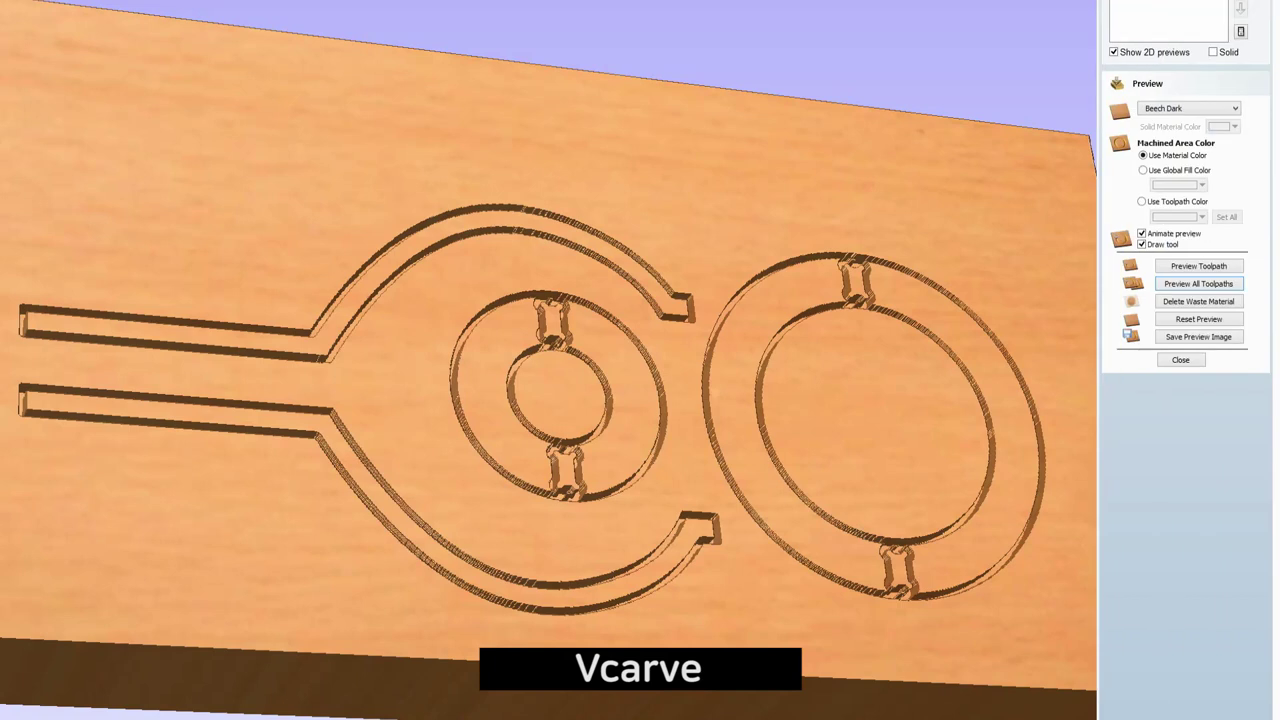
click(1184, 148)
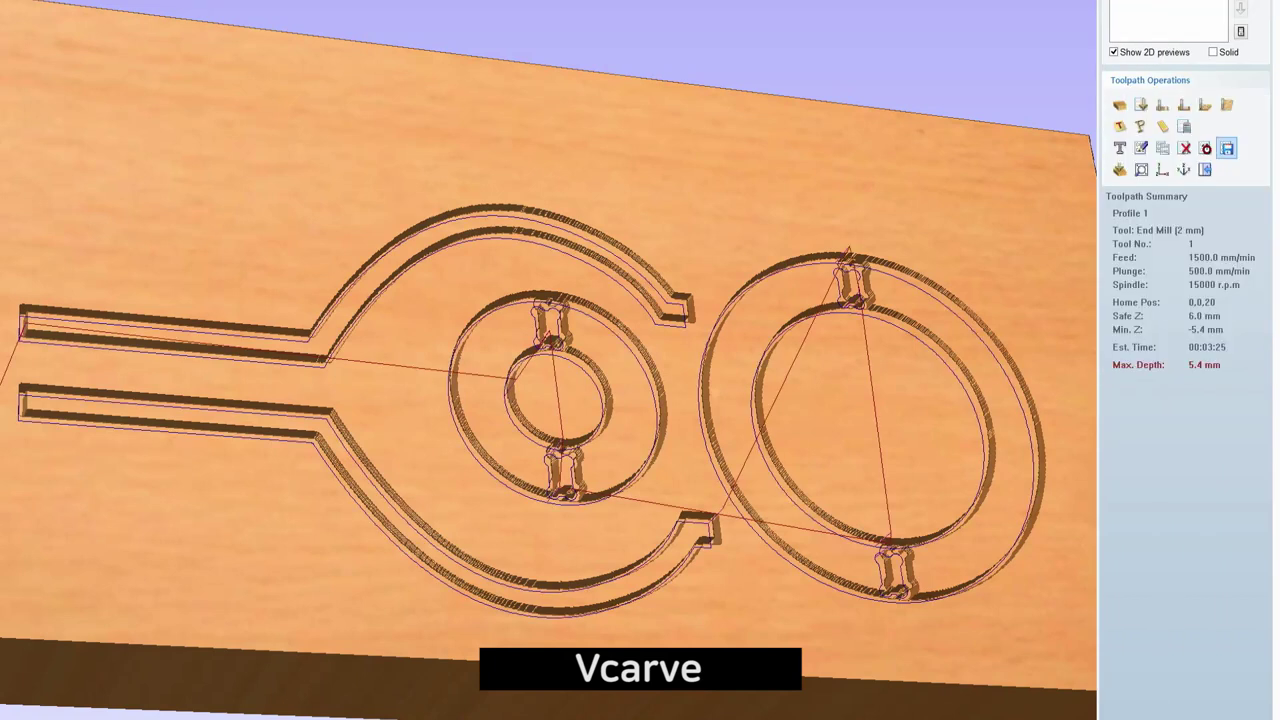
click(1227, 148)
click(1179, 340)
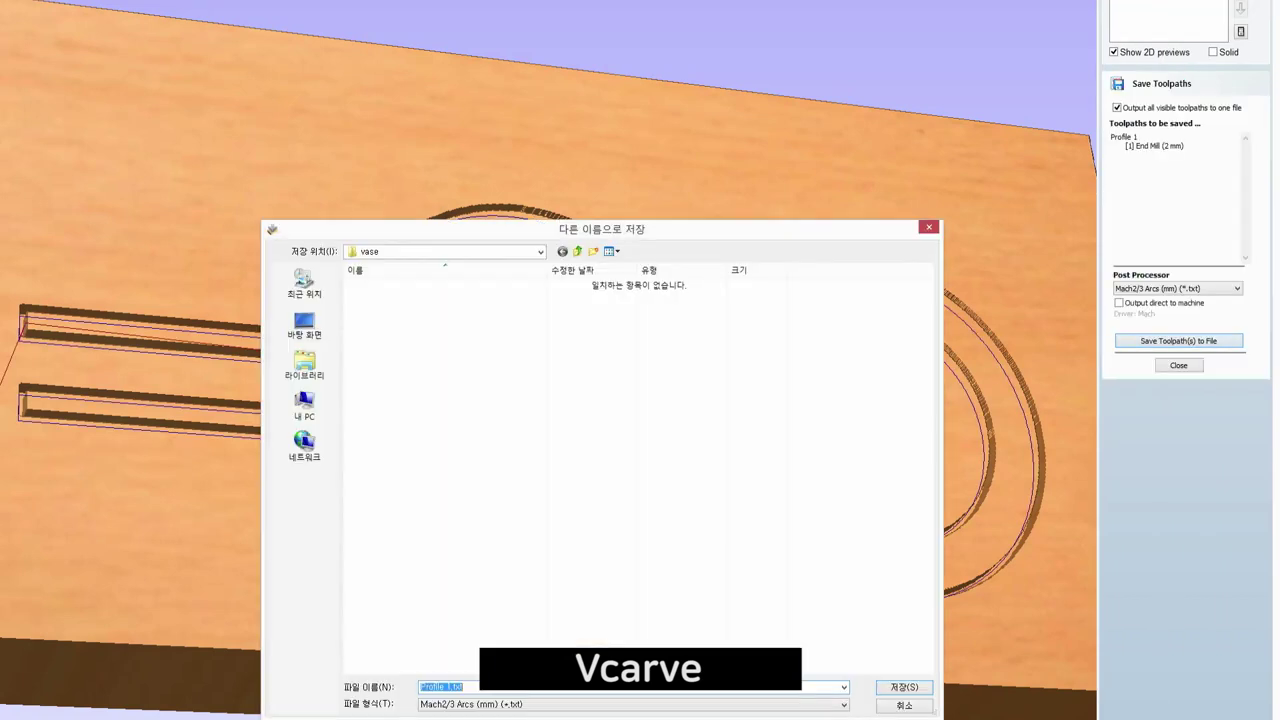
text(vase01)
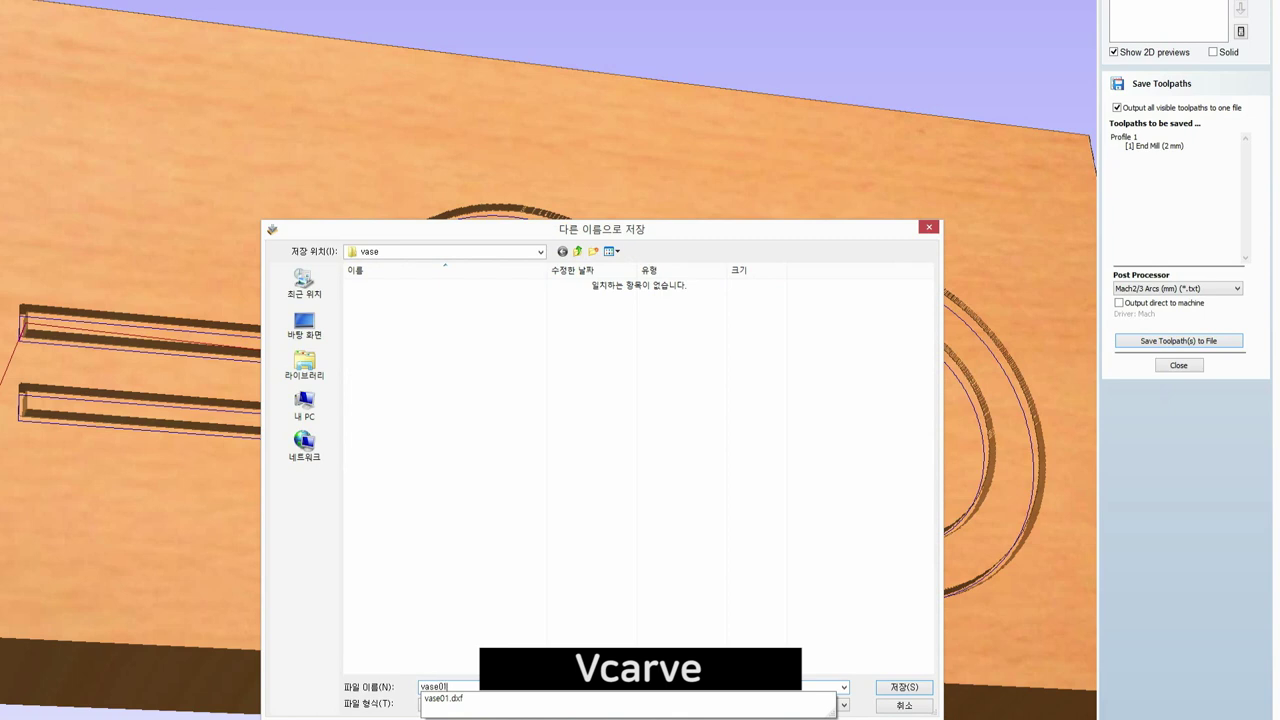